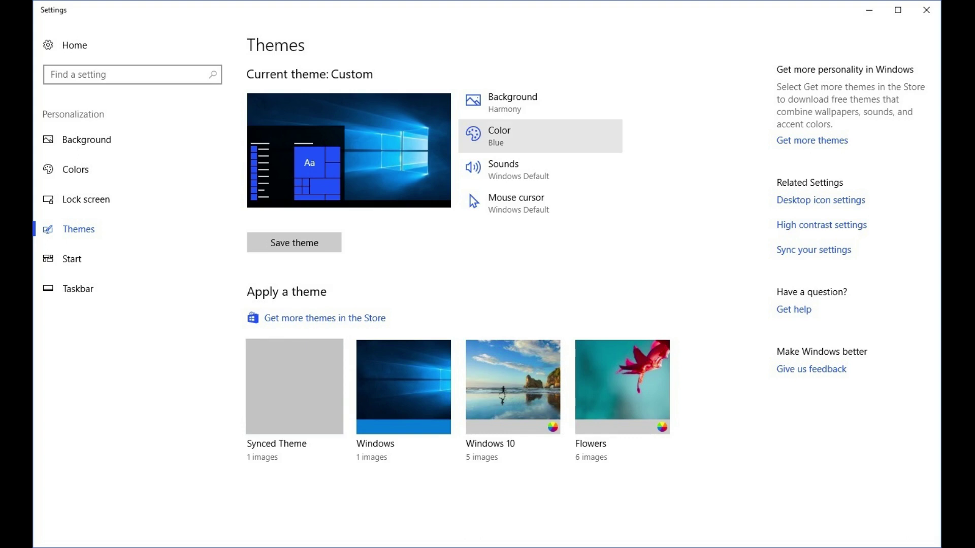
- Set the default app mode to Dark on the Colors page, then return to Settings home
click(499, 135)
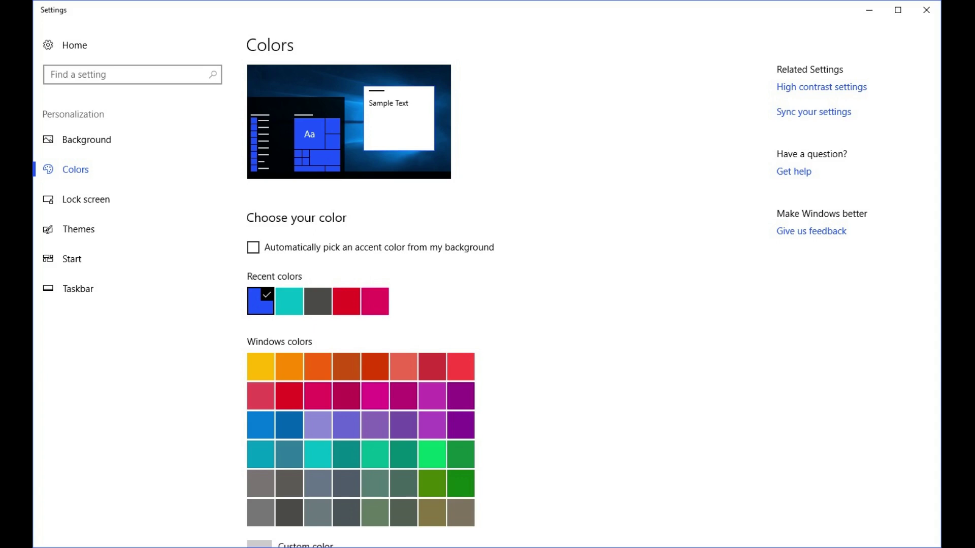
scroll(488, 304, down, 5)
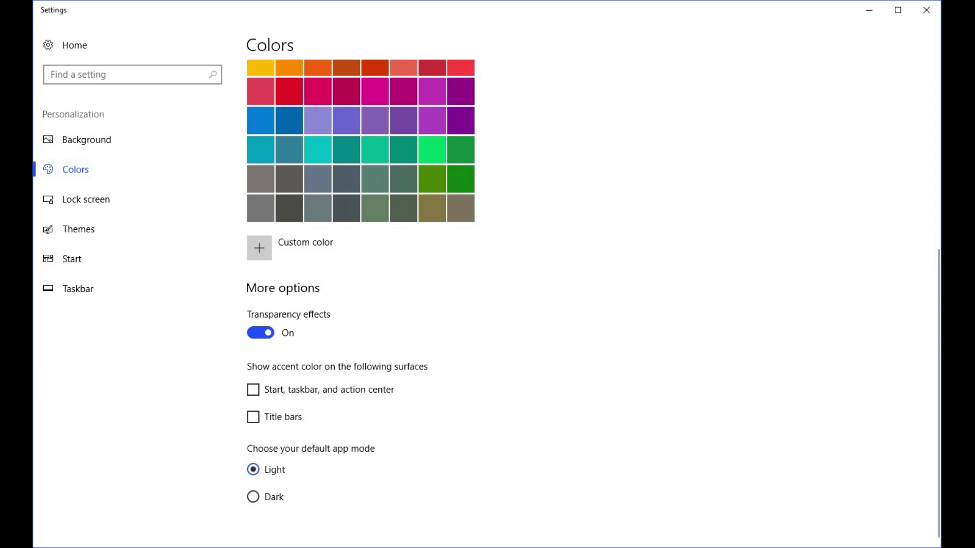
key(Down)
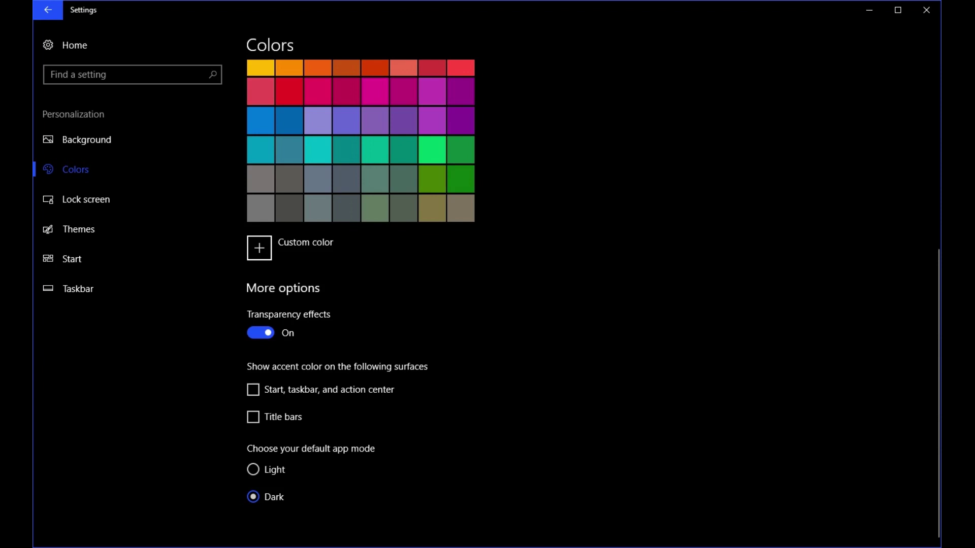
key(alt+Left)
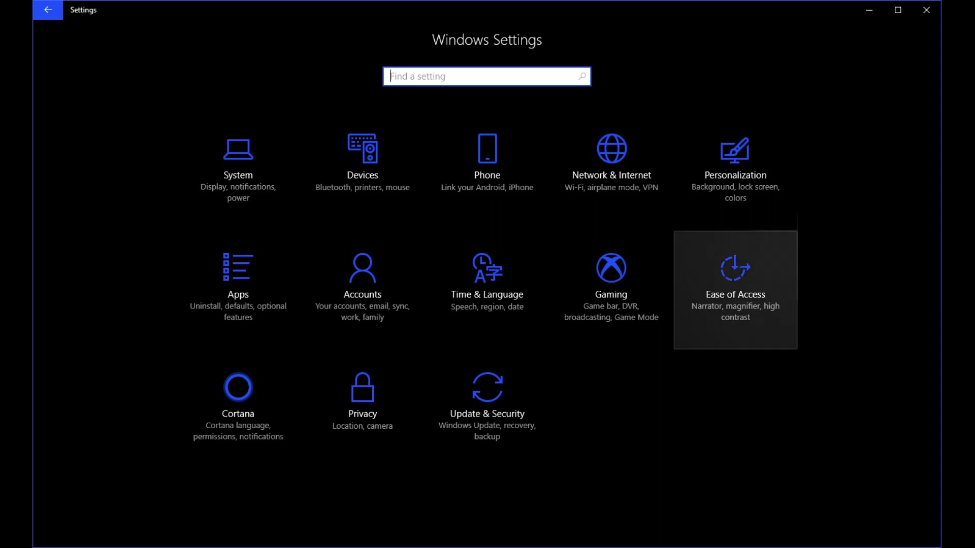
- Go to the Color & high contrast page under Ease of Access
click(735, 290)
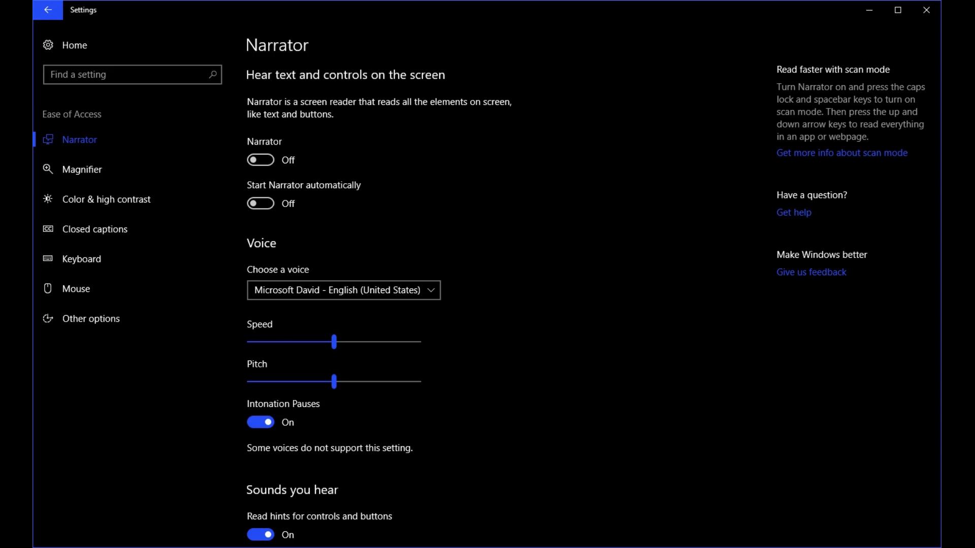
click(106, 199)
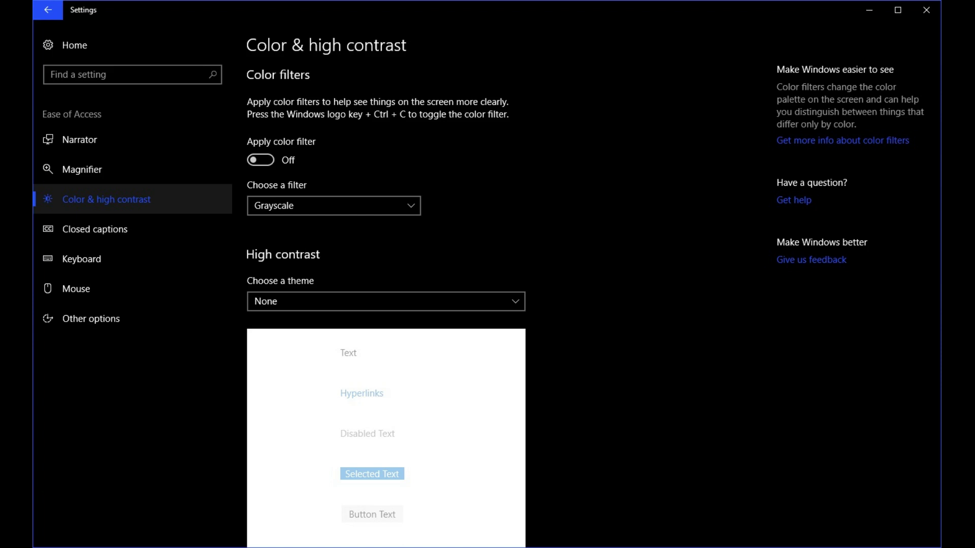
- Choose High Contrast Black from the Choose a theme dropdown
click(385, 301)
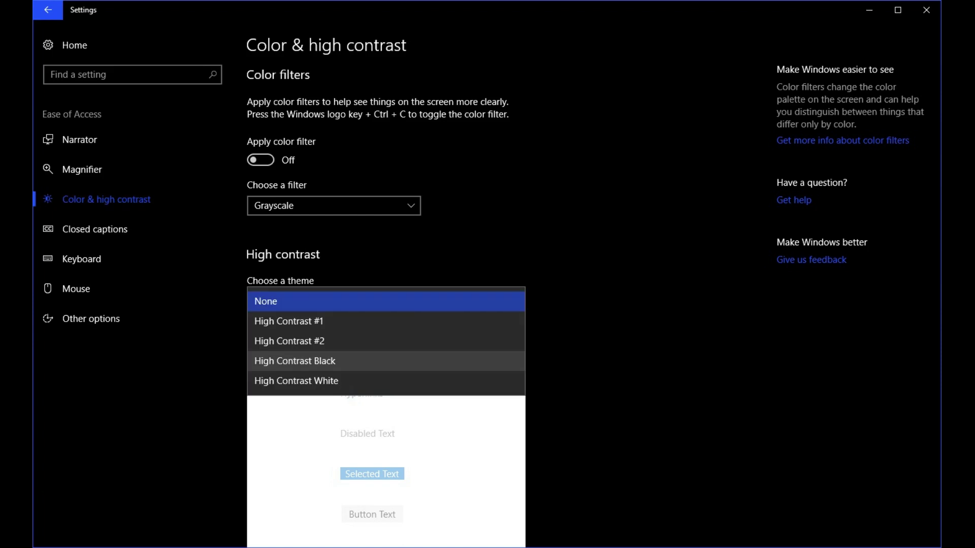
click(305, 361)
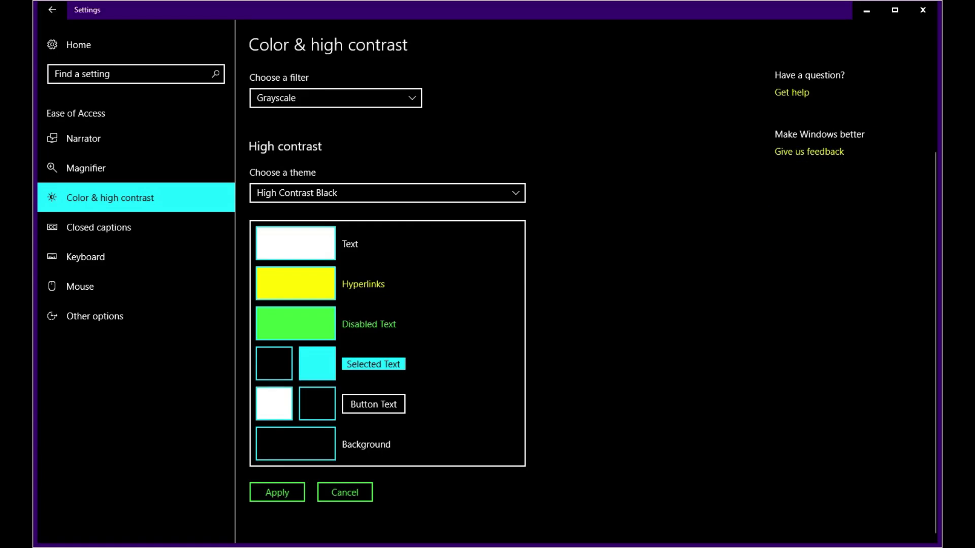